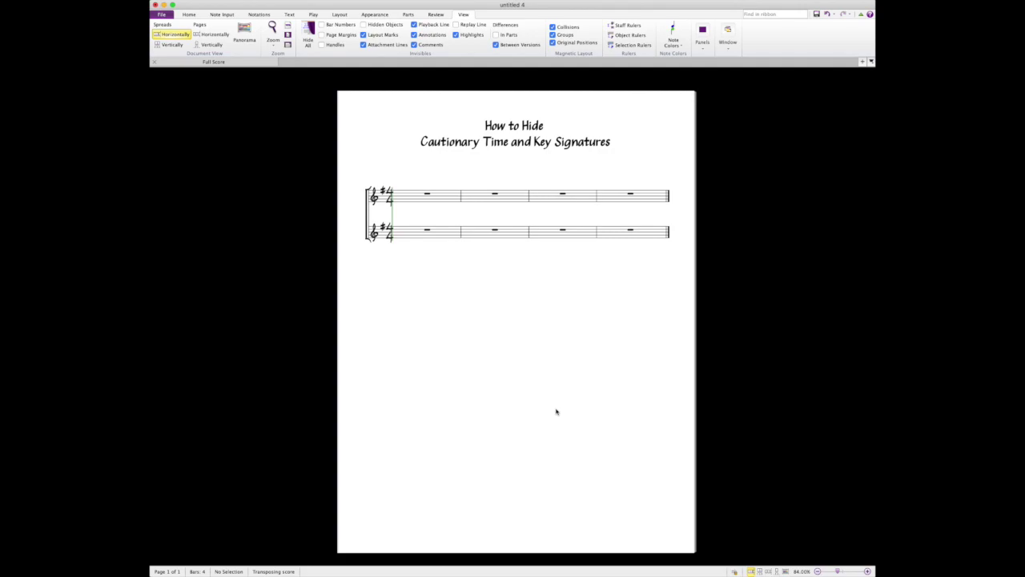
- Add four more bars and start a new system at bar 5
key("super+b")
key("super+b")
key("super+b")
key("super+b")
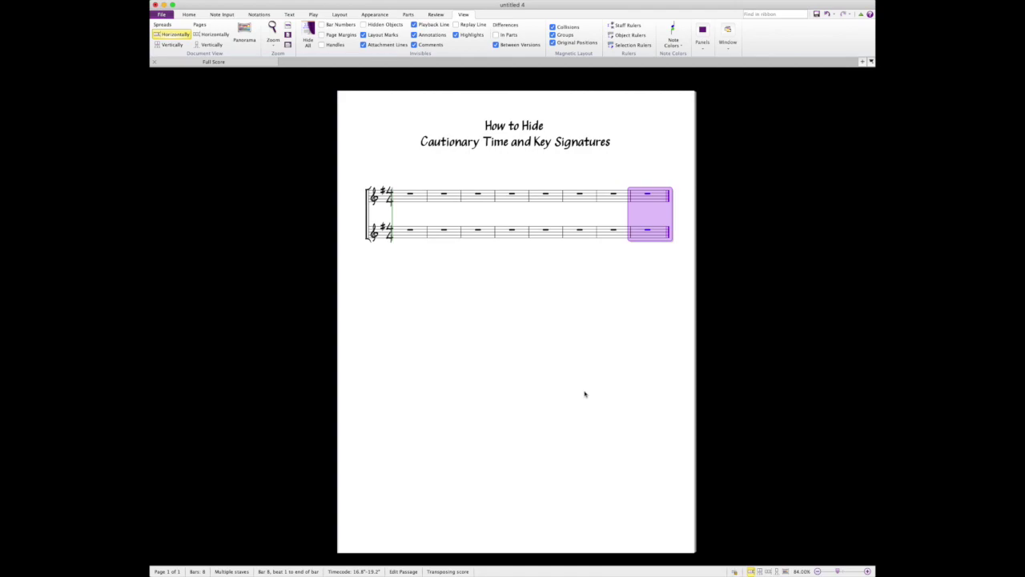
key("Escape")
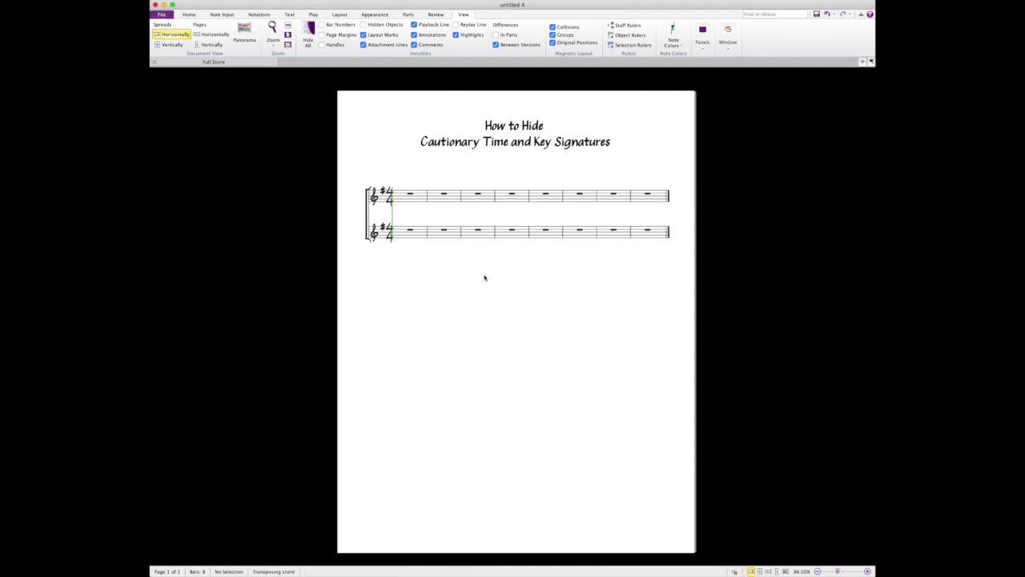
left_click(529, 202)
key("Return")
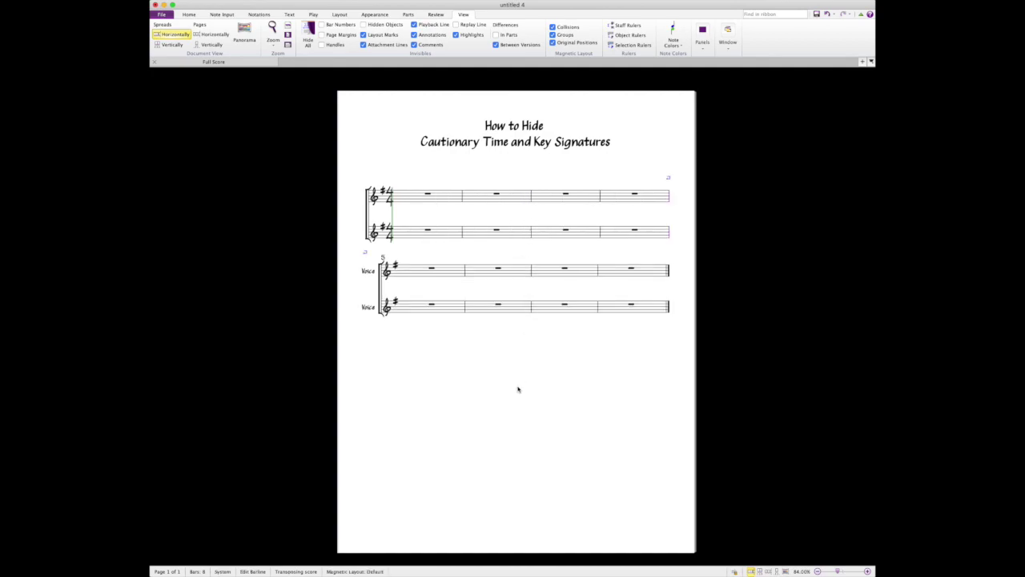
- Delete both Voice instrument names from the second system
left_click(369, 272)
left_click(368, 308, "super")
key("Delete")
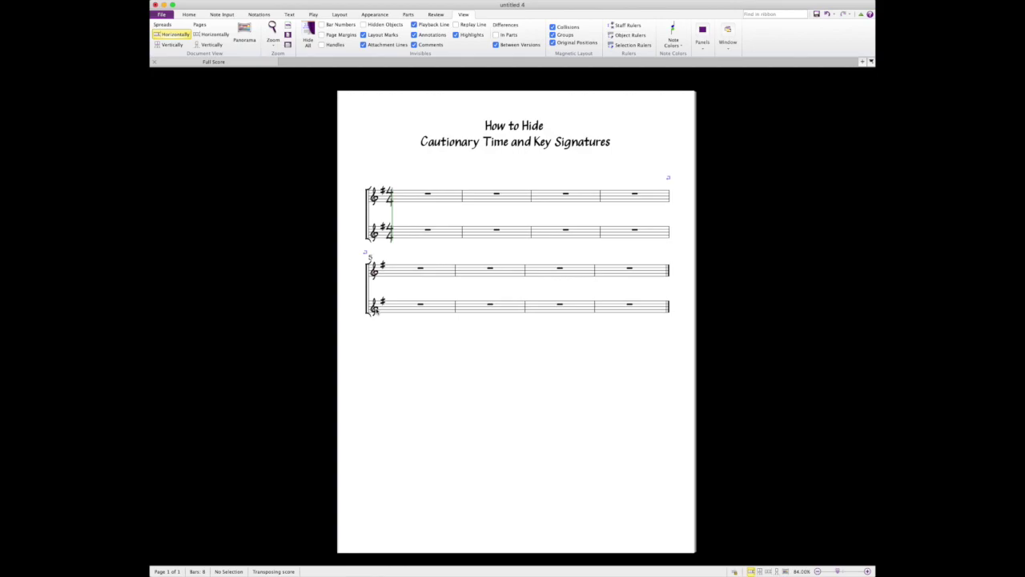
left_click(464, 275)
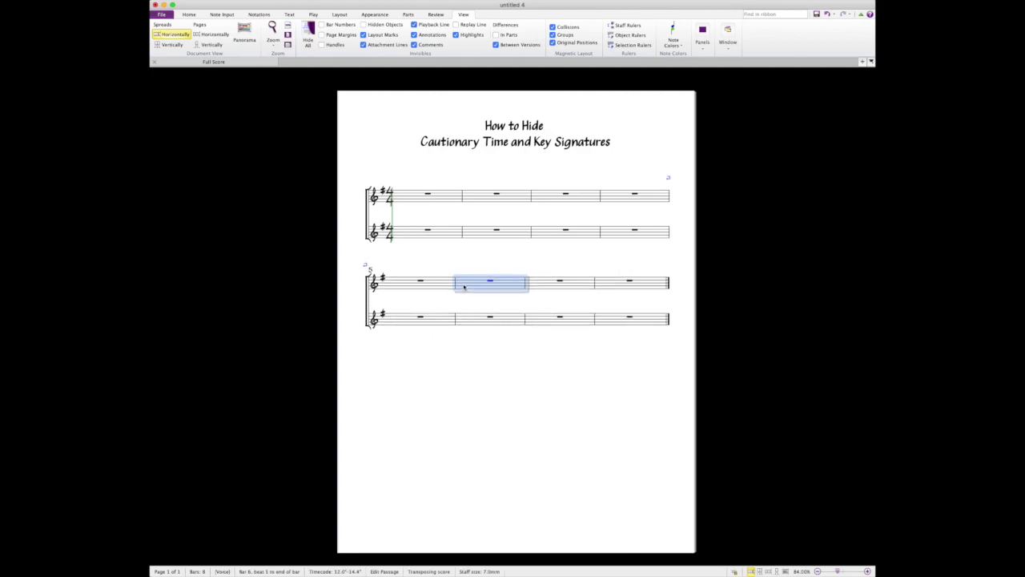
- Join the barlines through both staves on each system
key("Escape")
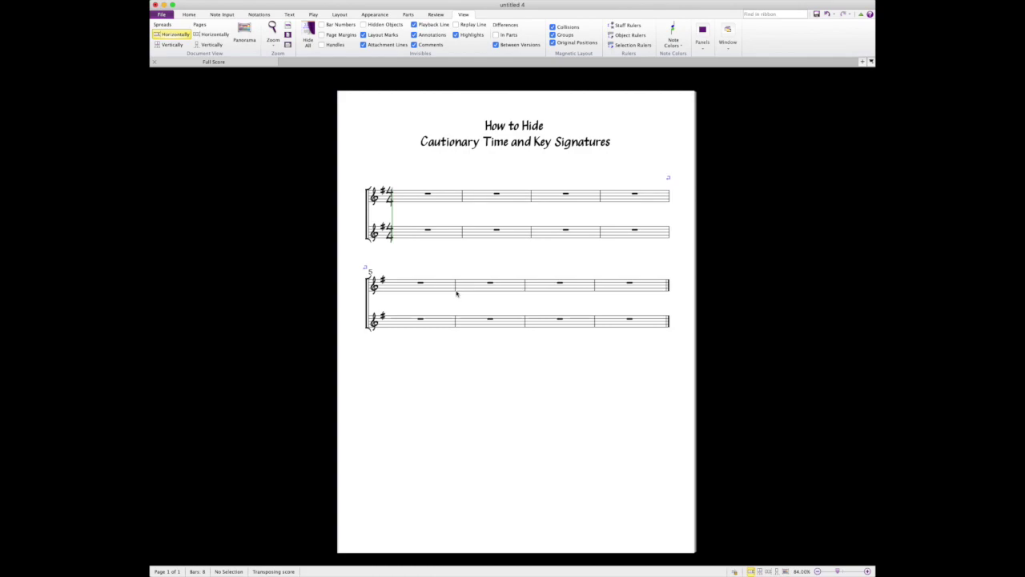
left_click_drag(456, 293, 455, 312)
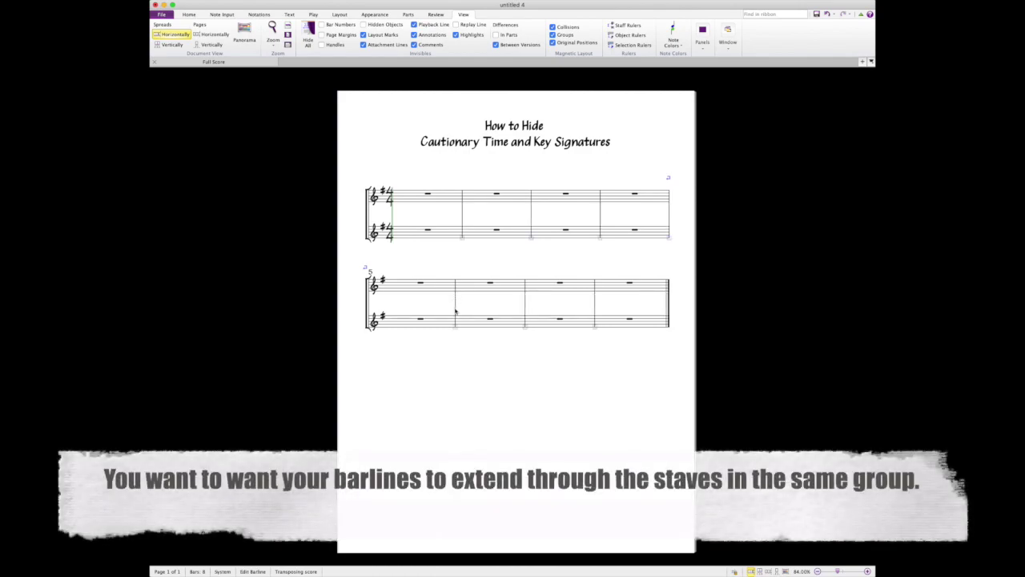
mouse_move(464, 239)
left_mouse_down()
mouse_move(464, 210)
mouse_move(466, 244)
left_mouse_up()
- Change the barline at the end of bar 4 to a double barline
right_click(622, 216)
mouse_move(635, 230)
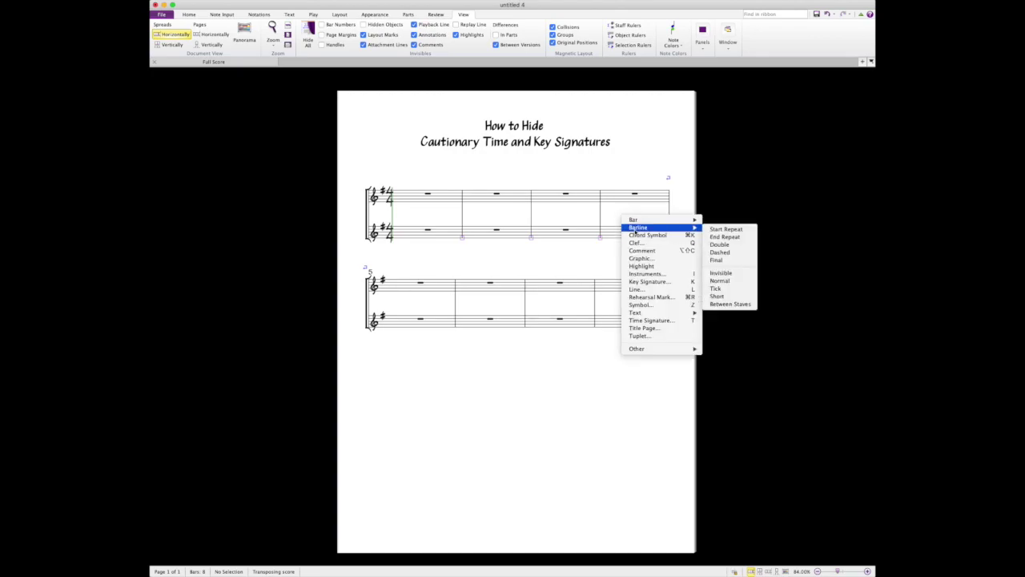
left_click(715, 245)
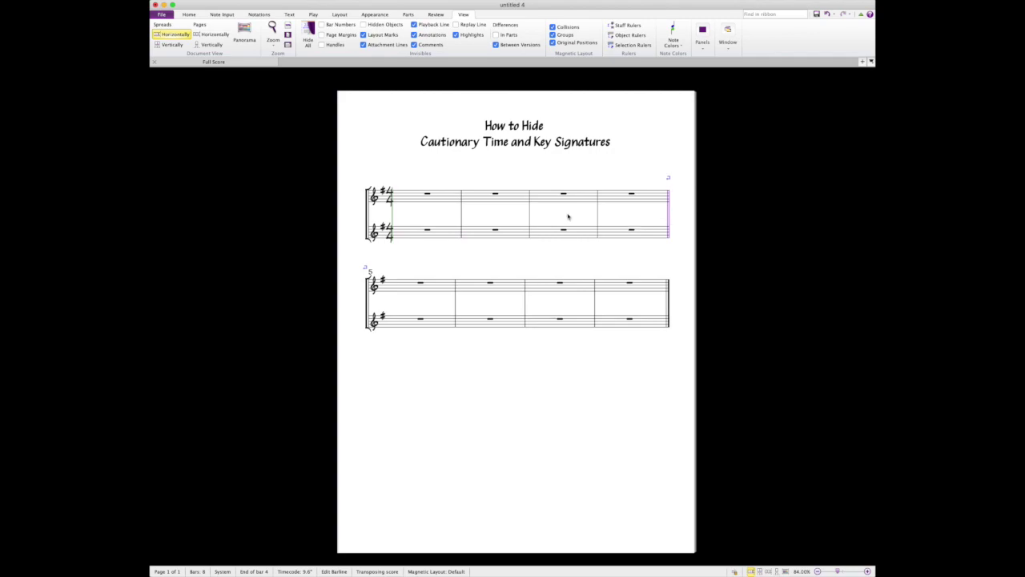
key("Escape")
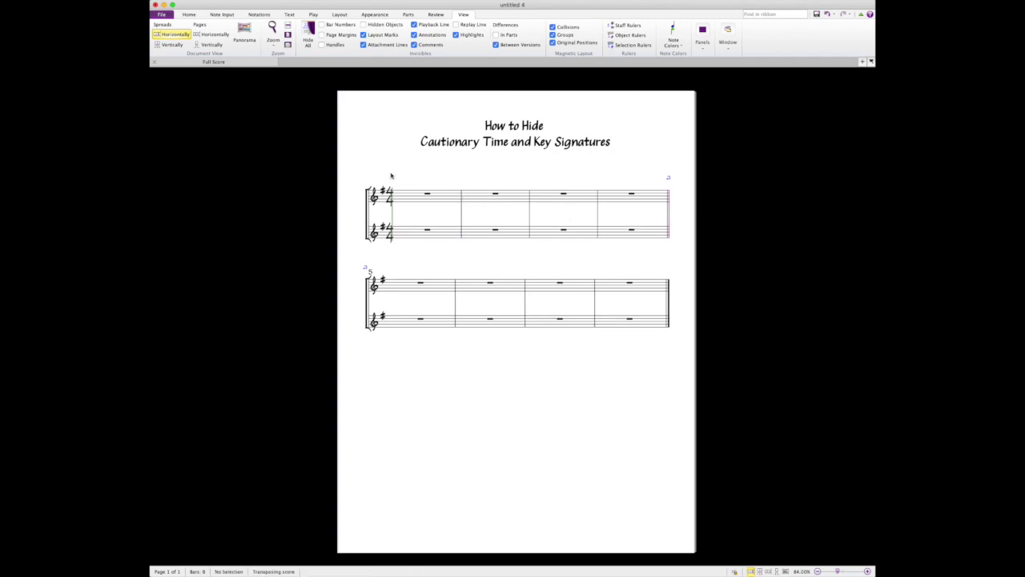
- Enter quarter notes G B C B C D E D from bar 1 on the top staff
left_click(403, 201)
key("g")
key("b")
key("c")
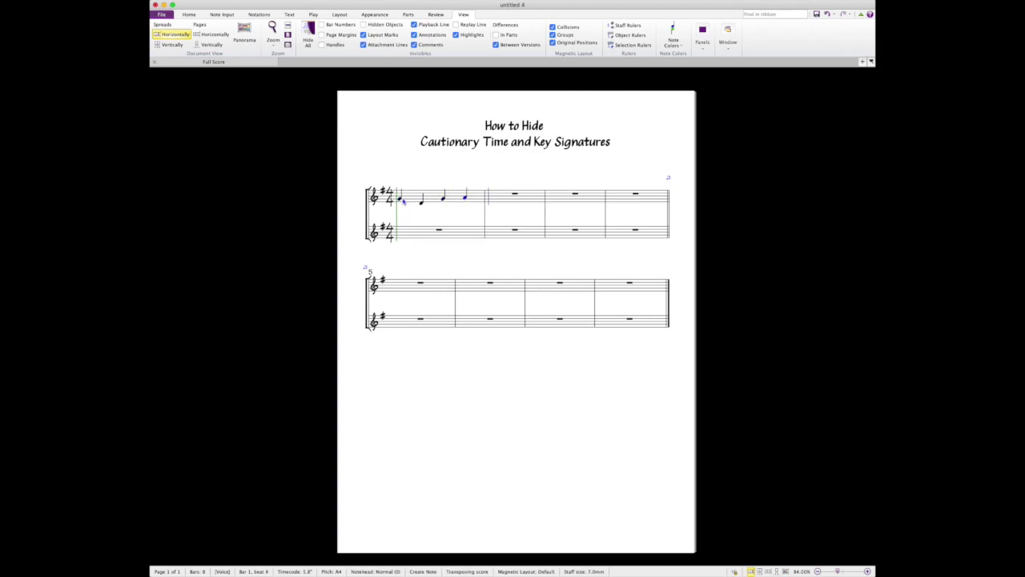
key("b")
key("c")
key("d")
key("e")
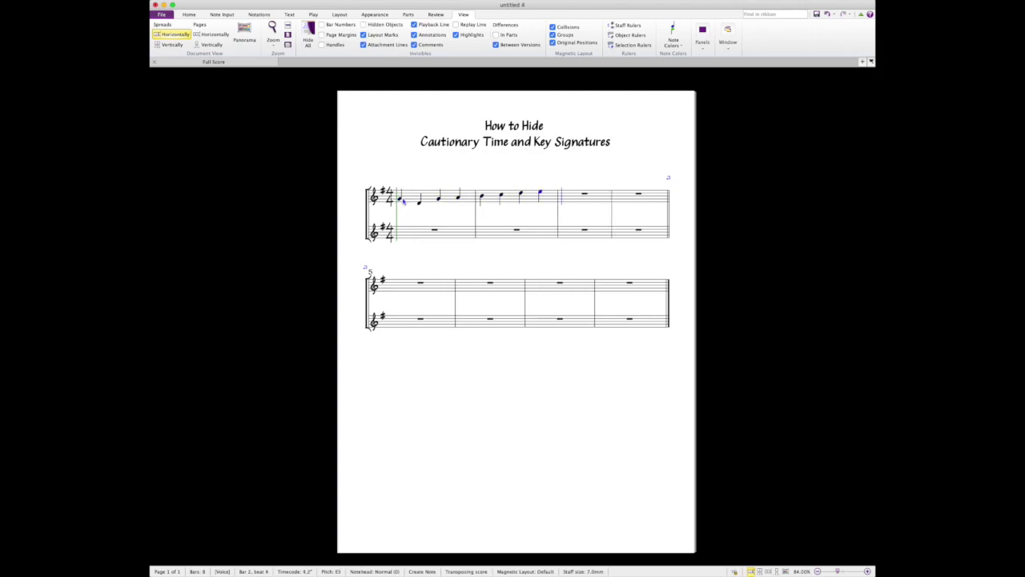
key("d")
key("d")
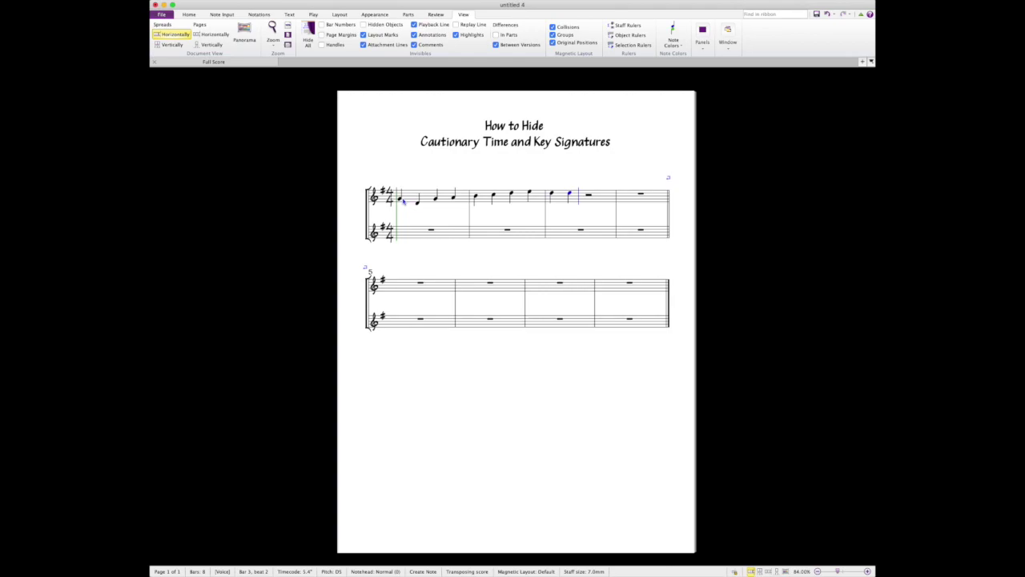
- Add eighth notes C B A G in bar 3, then end bar 4 on a long G
key("c")
key("b")
key("b")
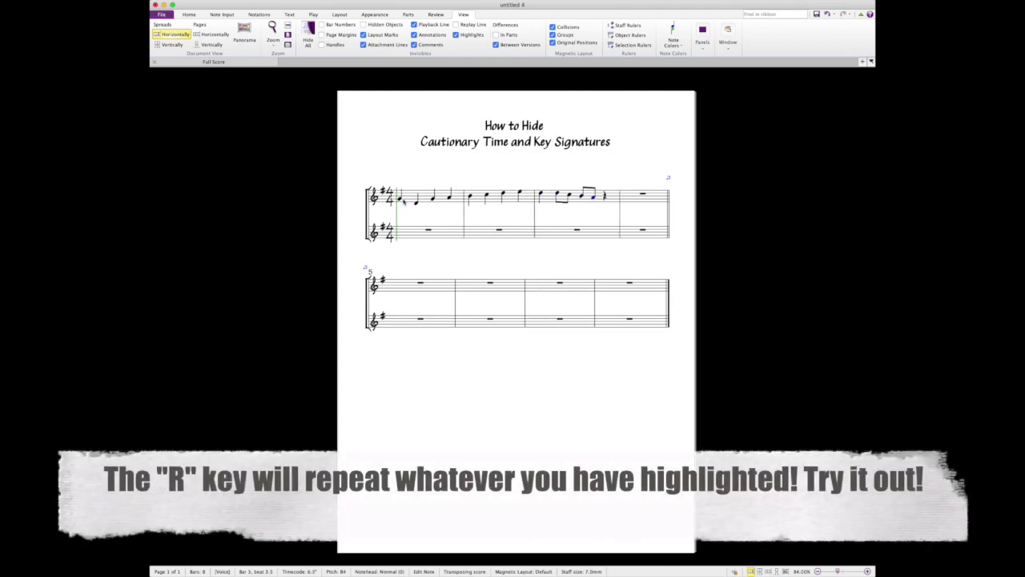
key("a")
key("g")
key("e")
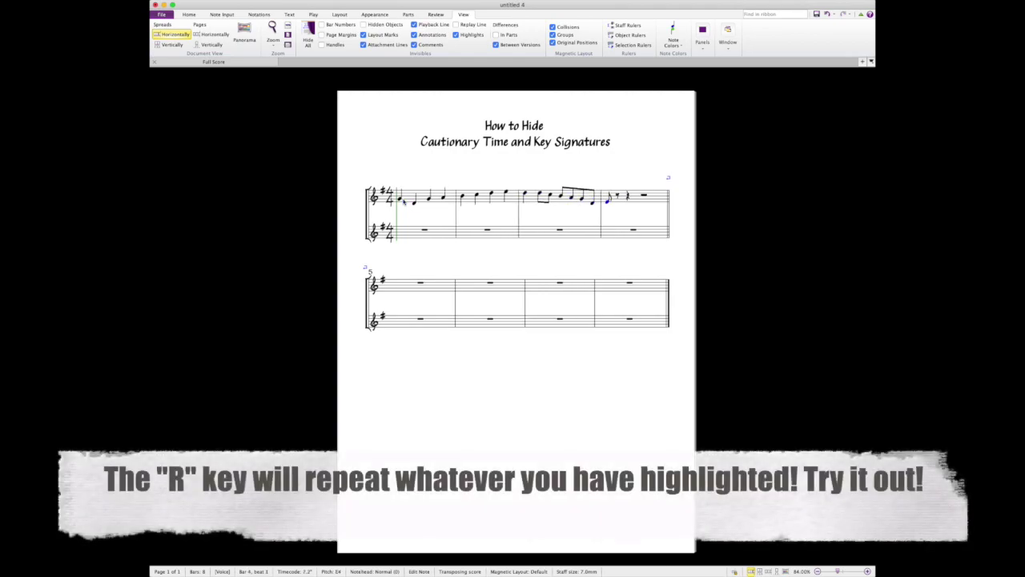
key("g")
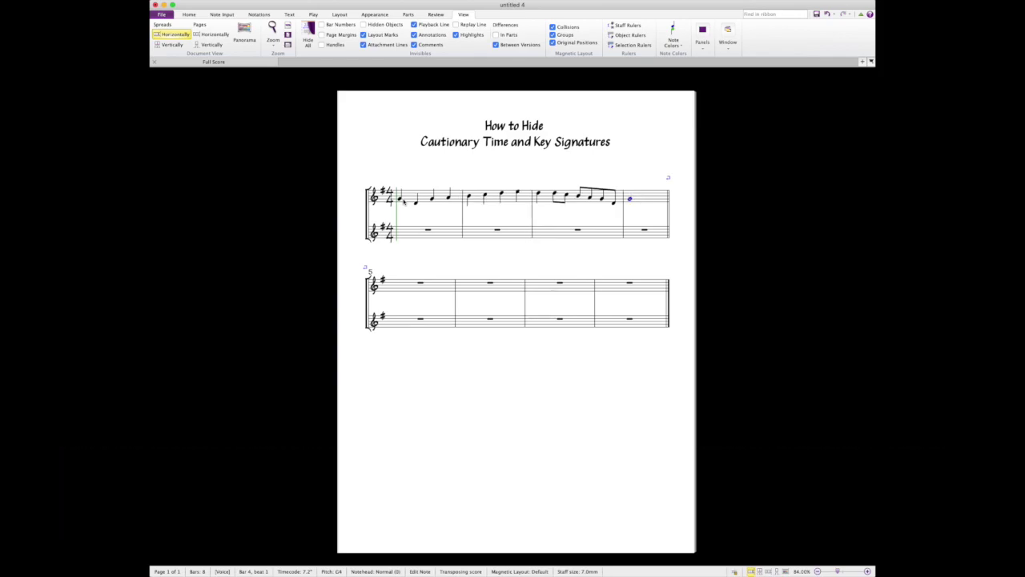
key("Escape")
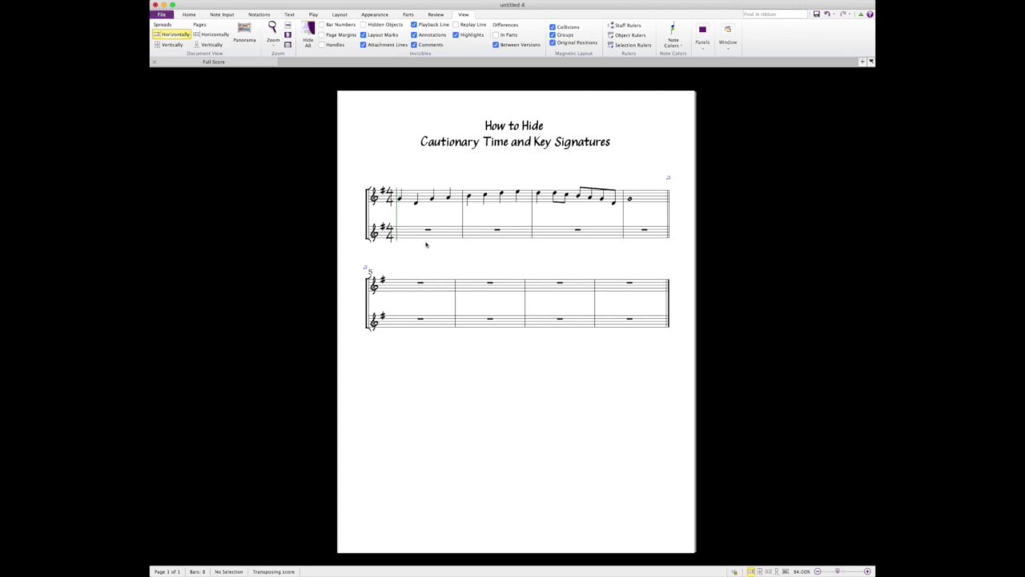
left_click(400, 287)
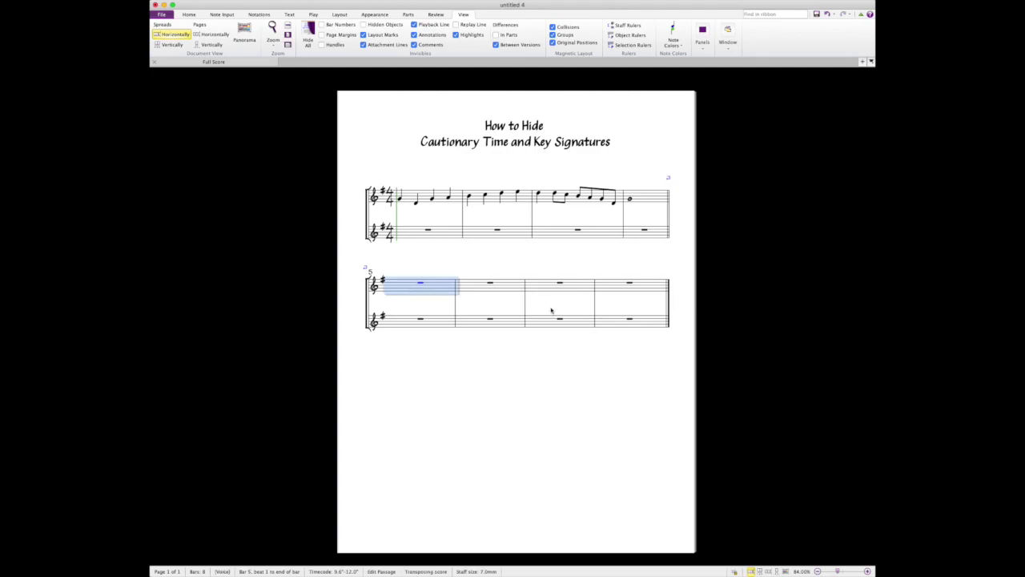
left_click(608, 321, "shift")
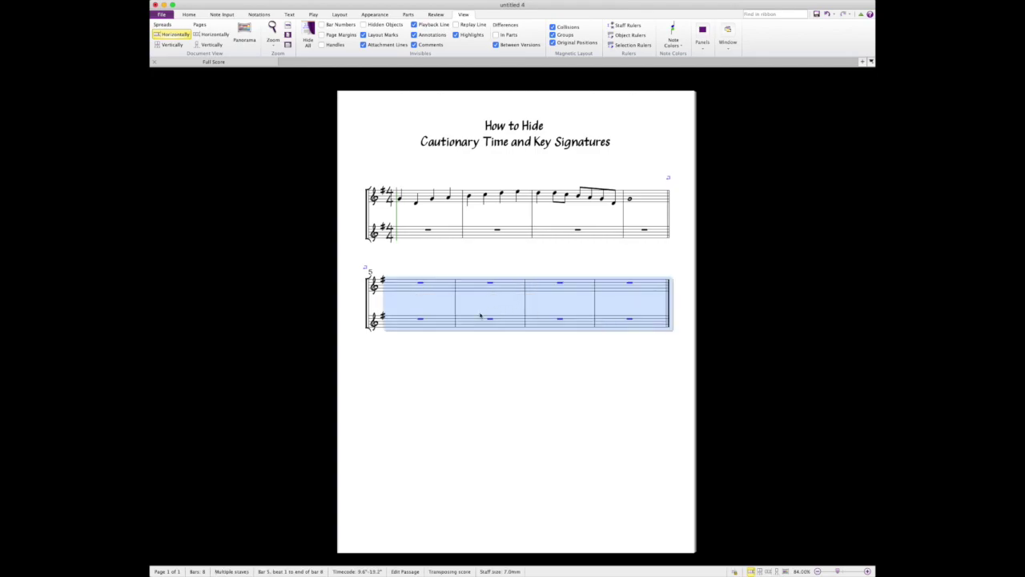
key("t")
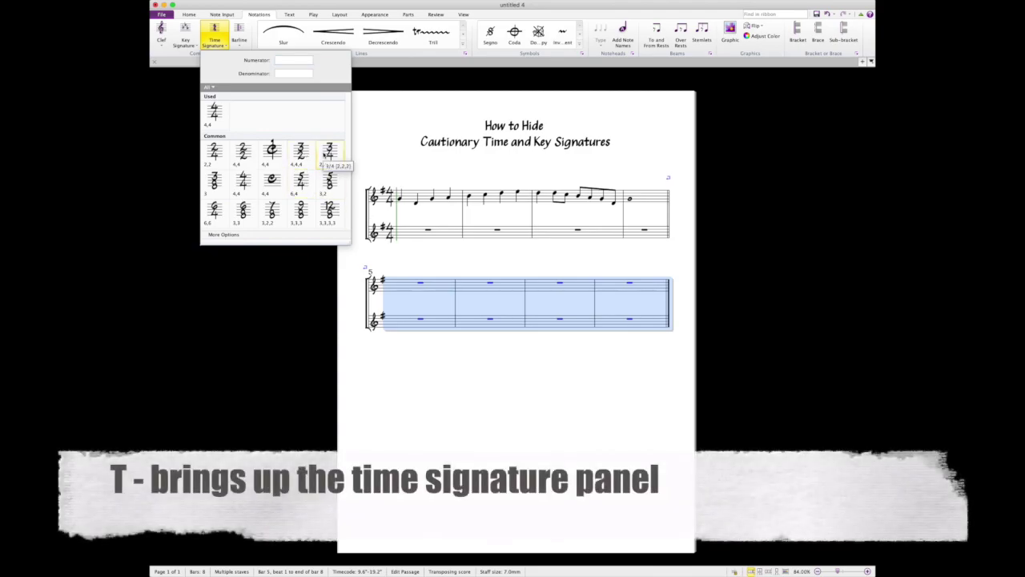
left_click(324, 154)
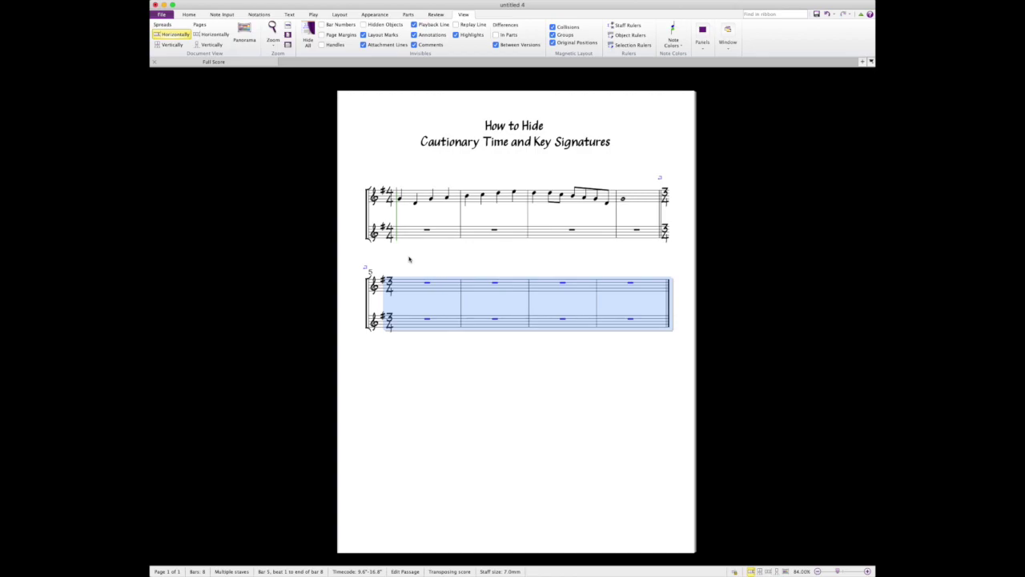
key("super+z")
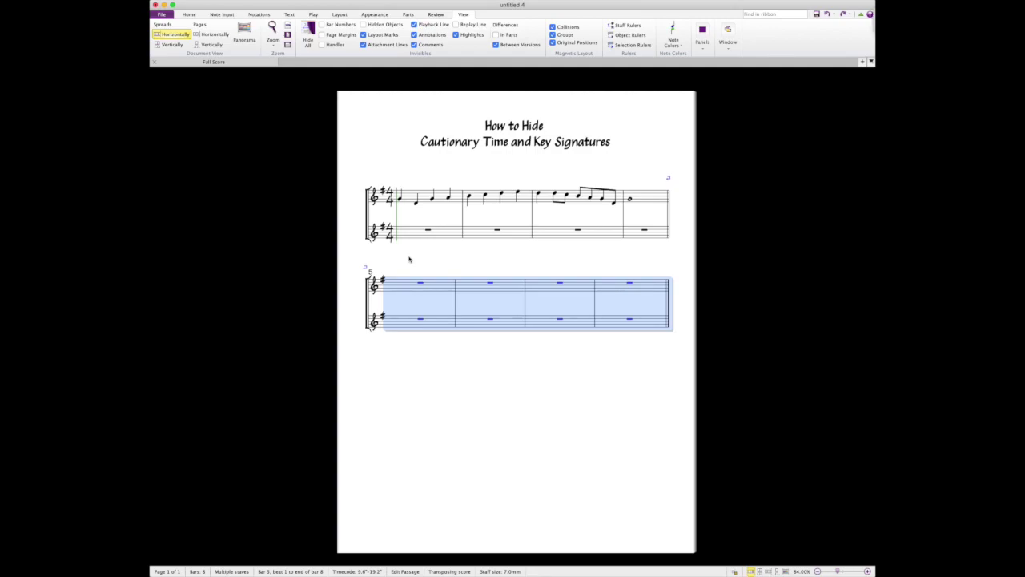
- Set bars 5–8 to 3/4 with Allow cautionary left unchecked
key("t")
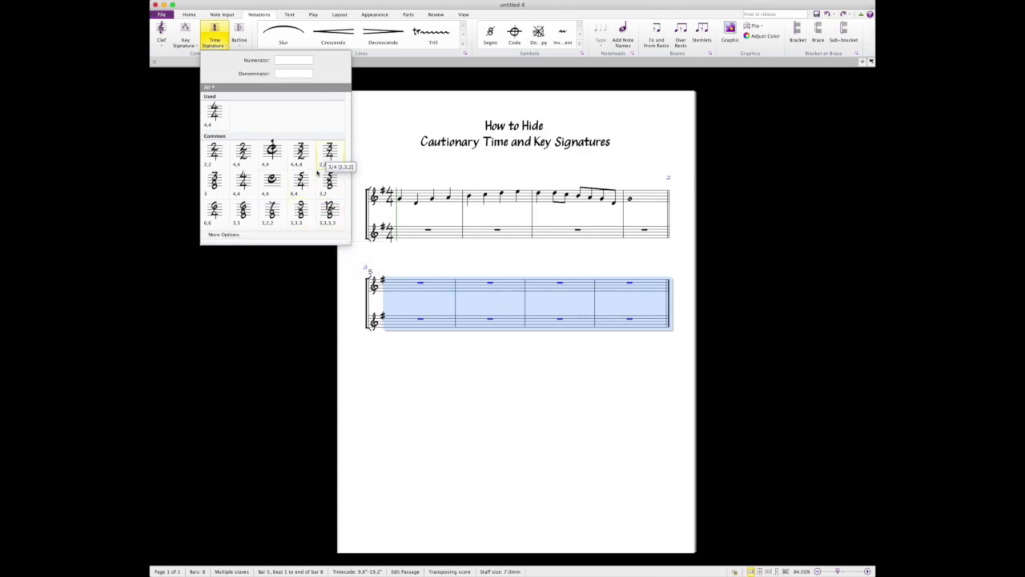
left_click(284, 234)
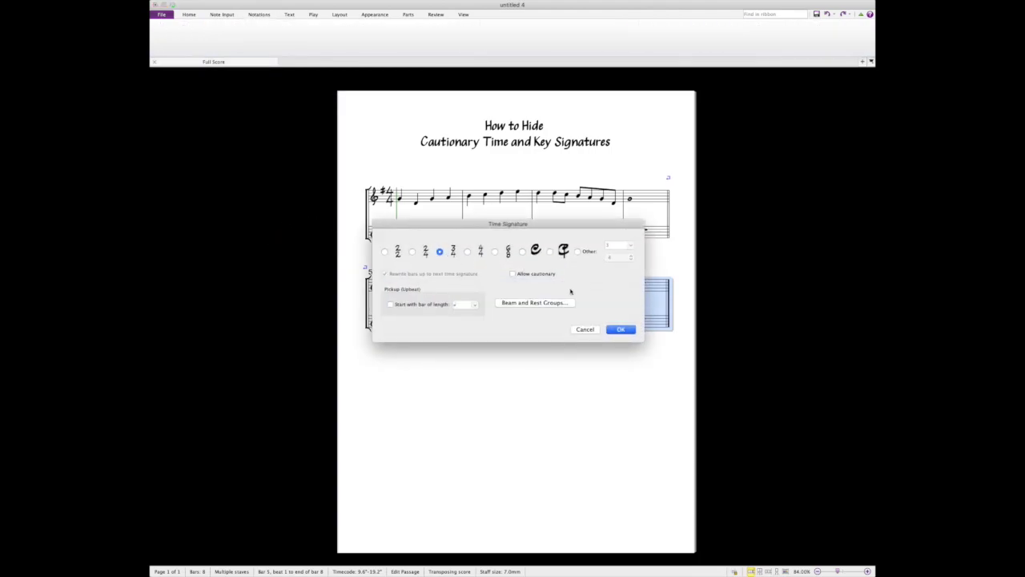
left_click(512, 274)
left_click(512, 274)
left_click(621, 329)
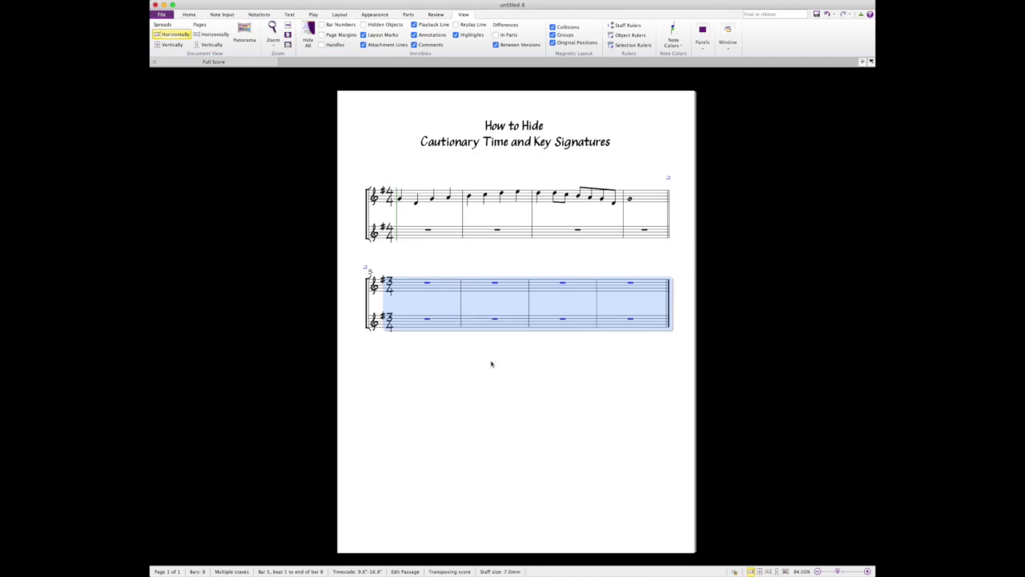
left_click(491, 363)
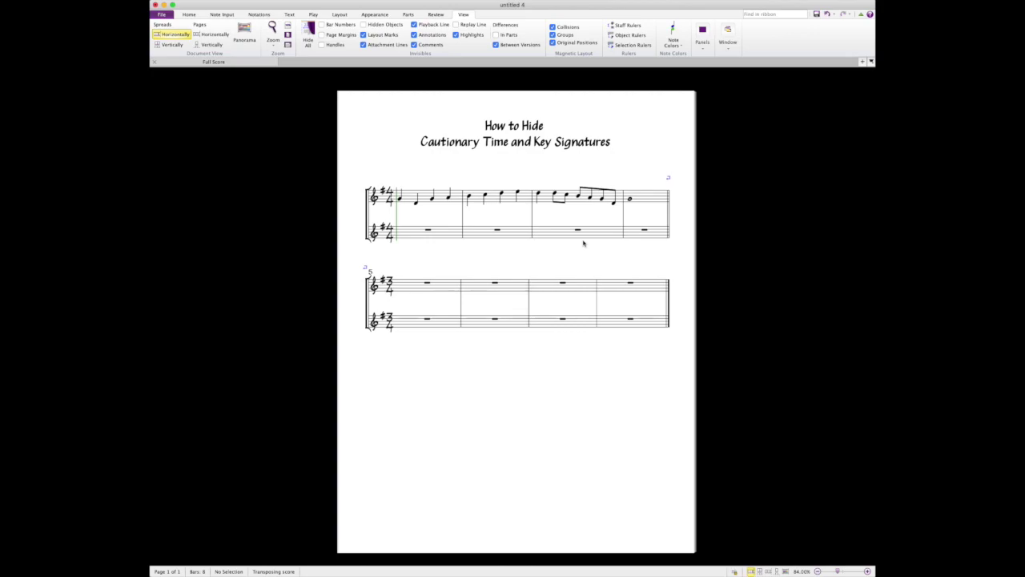
- Apply a B-flat major key signature to bars 5–8 on both staves
left_click(444, 285)
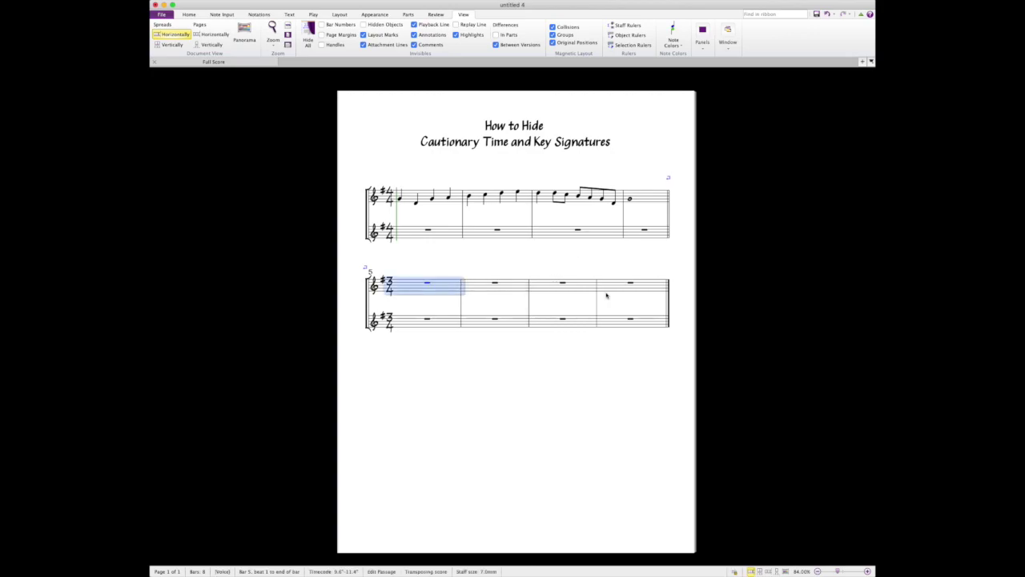
left_click(650, 322, "shift")
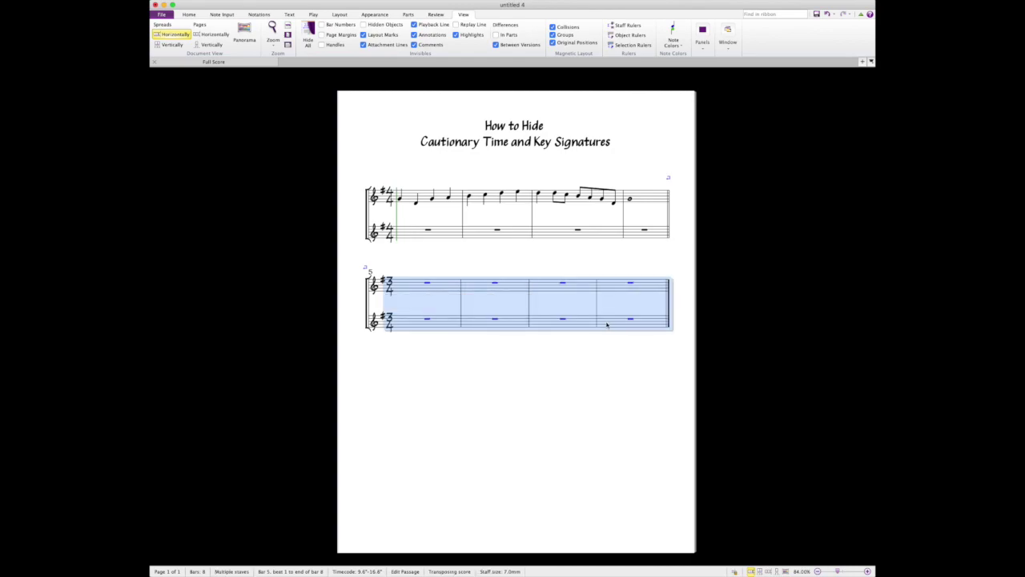
key("k")
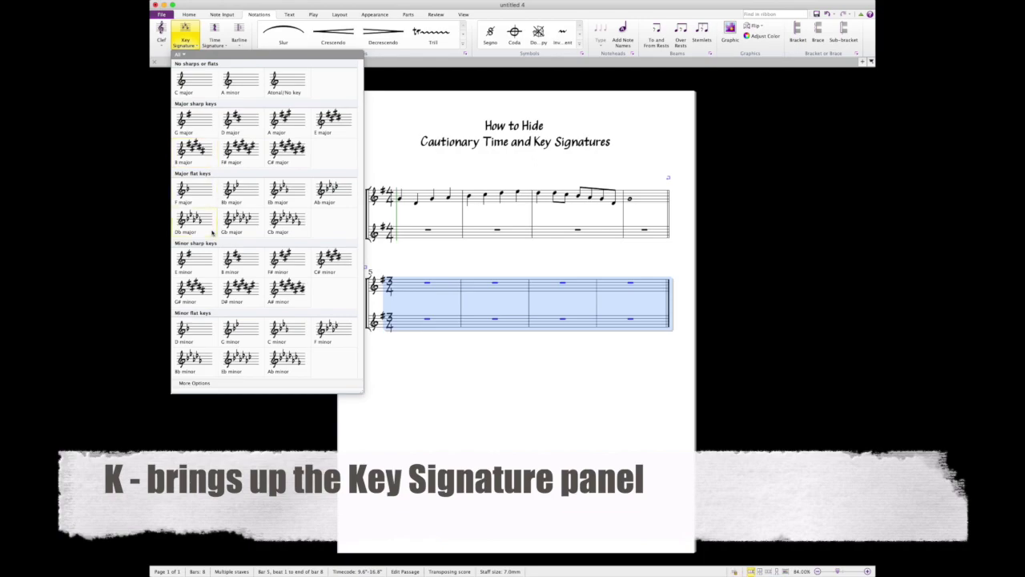
left_click(206, 197)
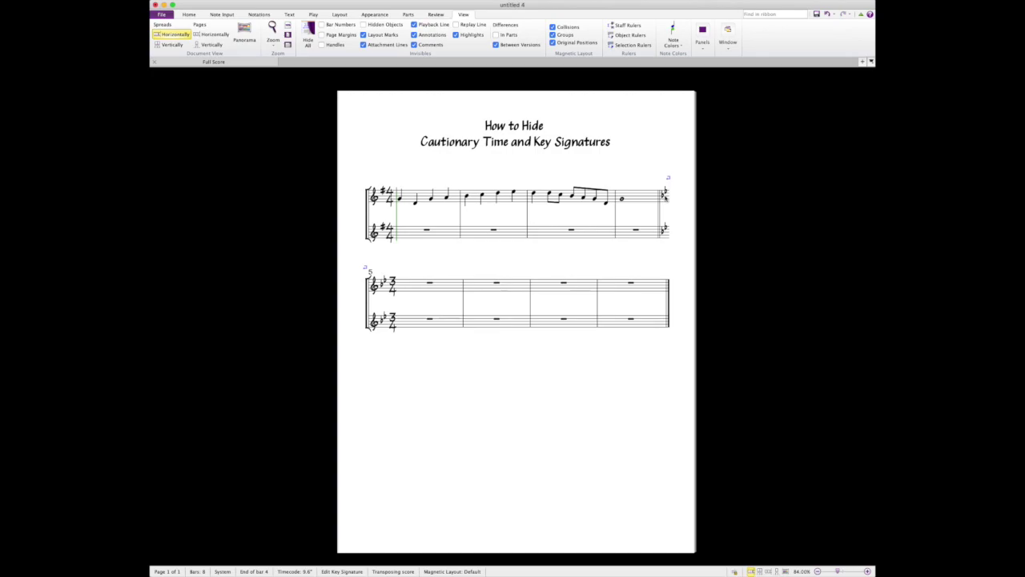
left_click(664, 194)
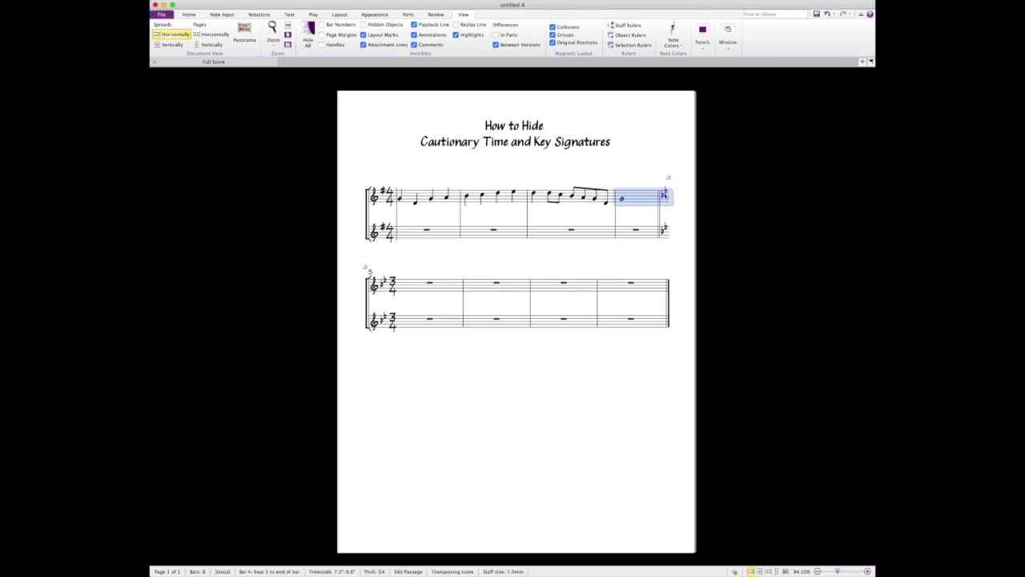
- Hide the cautionary key signatures on both staves at the end of system one
left_click(664, 195)
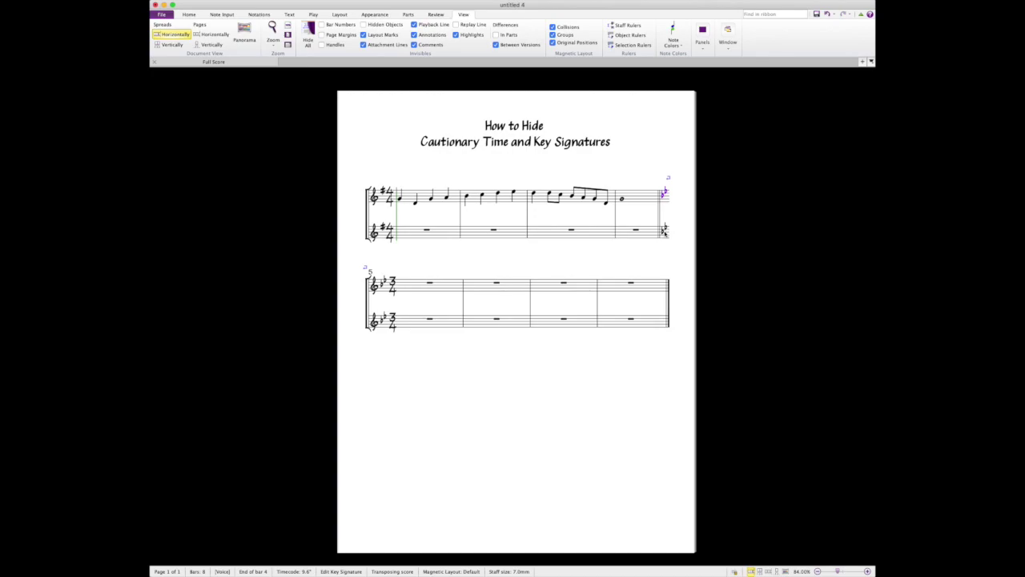
left_click(663, 233, "super")
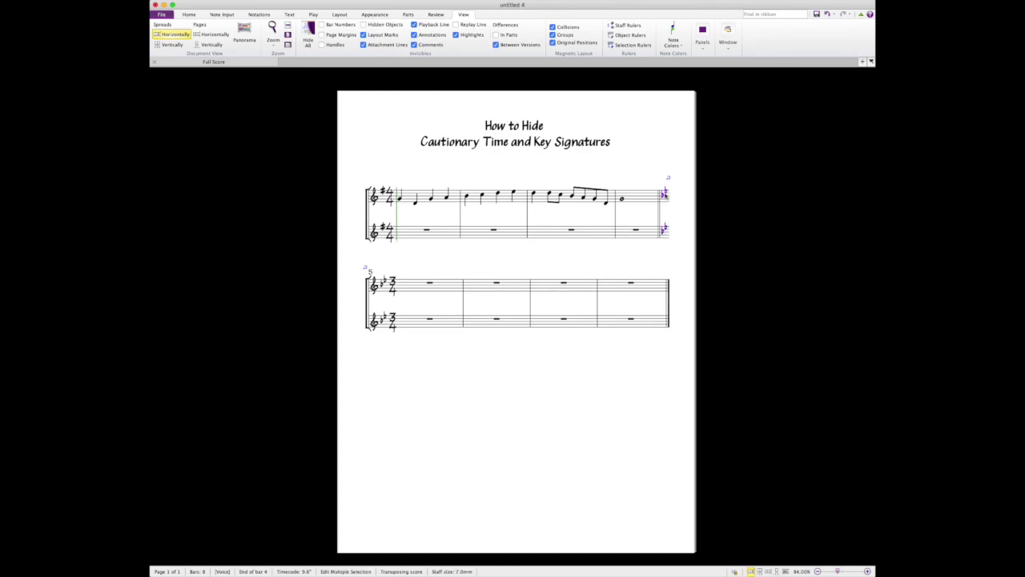
right_click(664, 195)
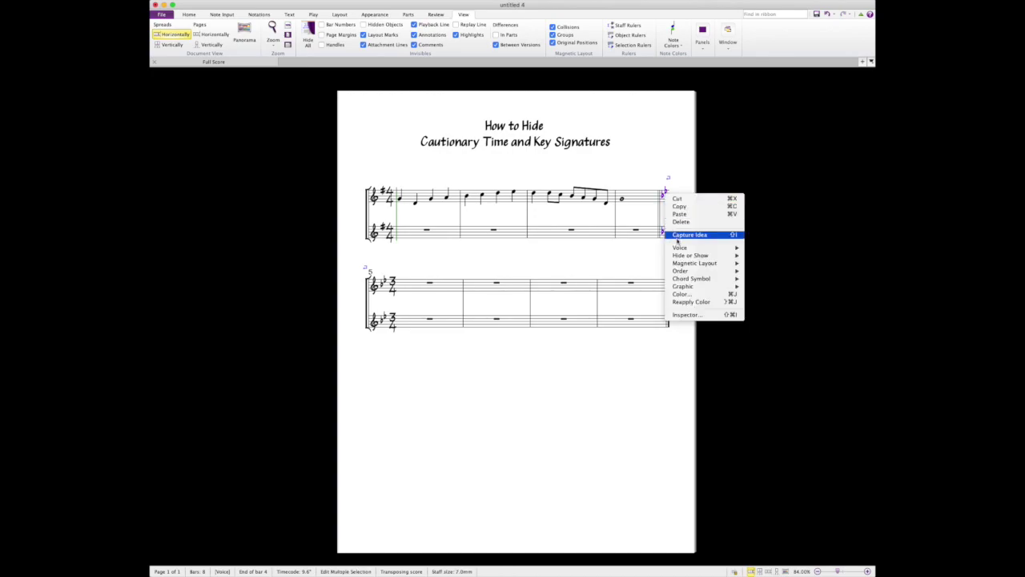
mouse_move(688, 255)
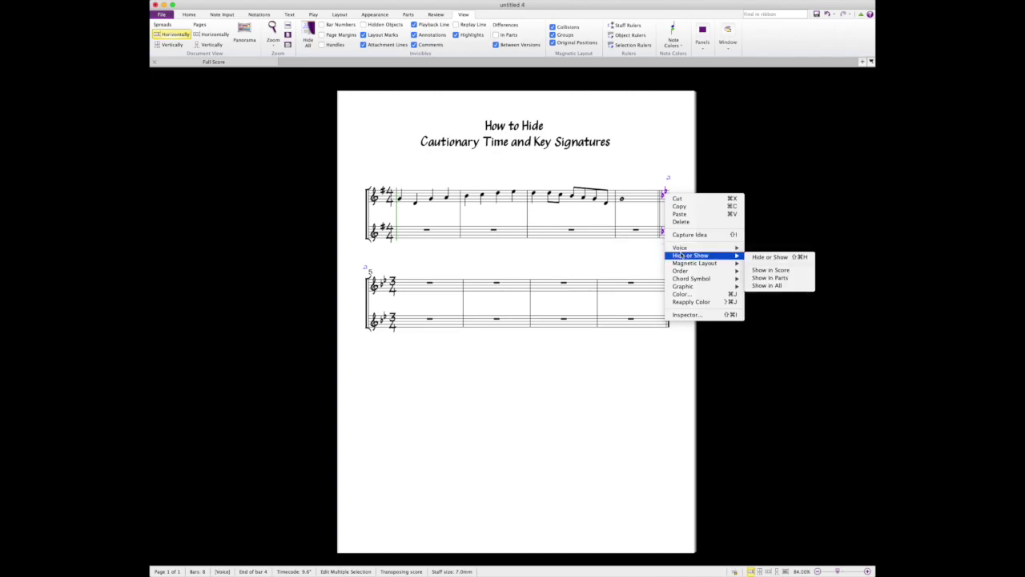
left_click(756, 258)
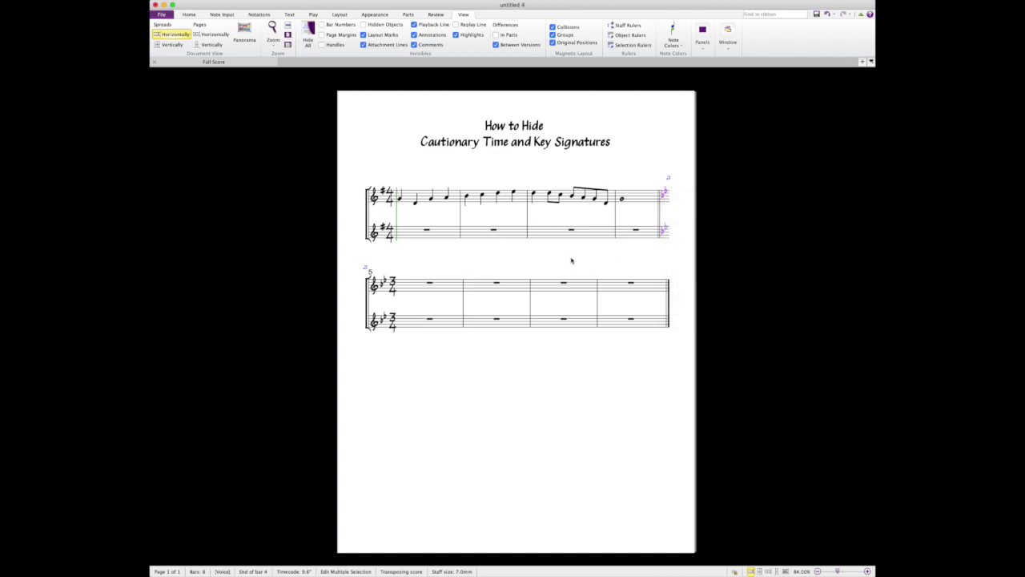
- Reset the note spacing of bar 4 on both staves
left_click(635, 202)
left_click(633, 234, "shift")
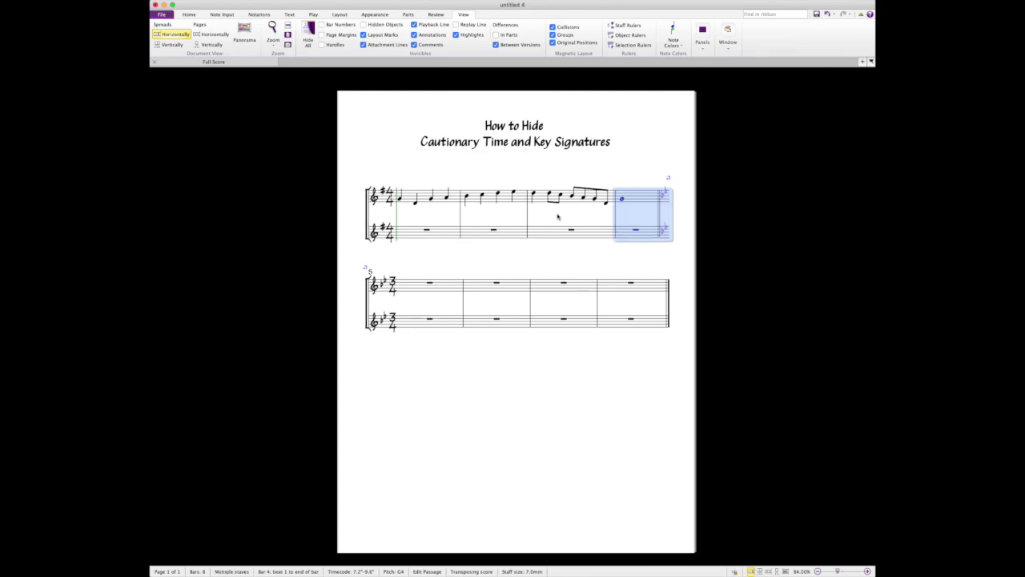
left_click(374, 14)
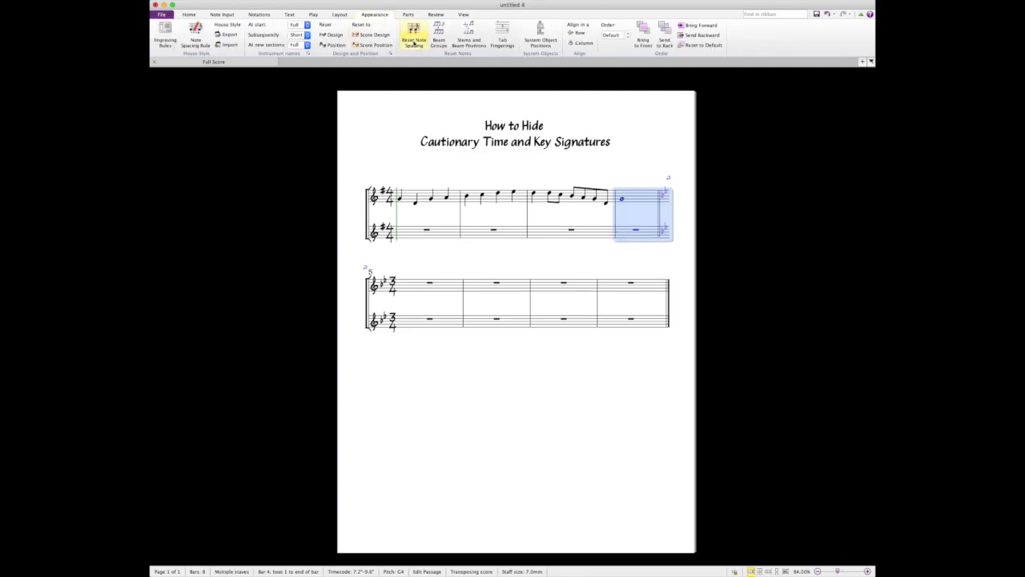
left_click(414, 38)
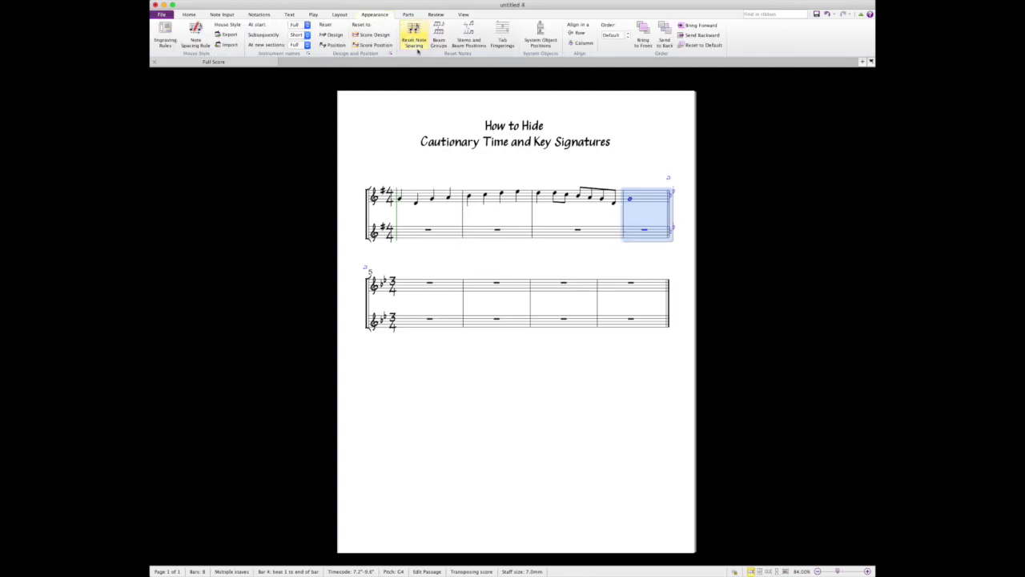
left_click(560, 259)
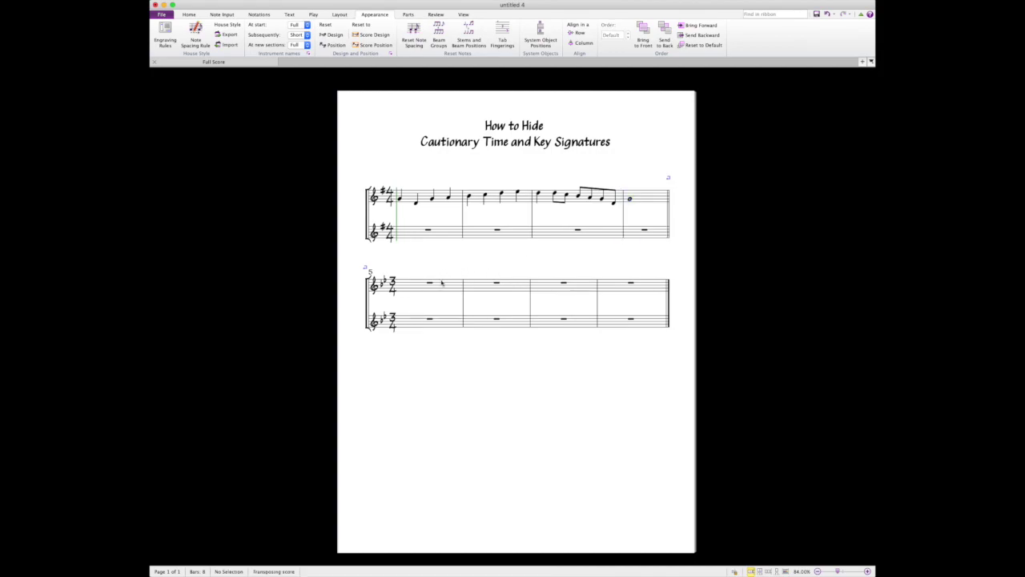